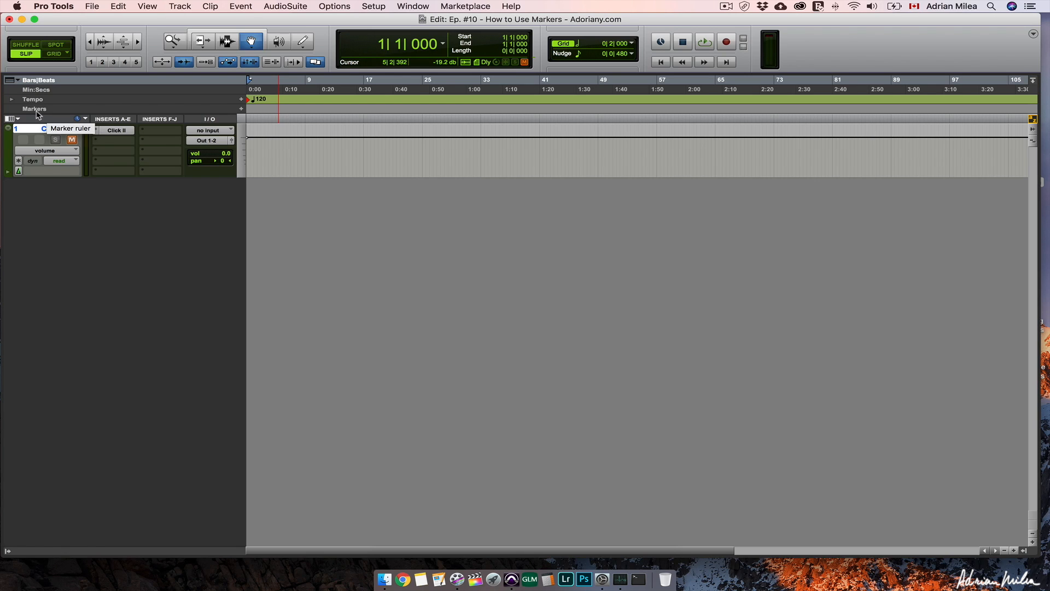
- Switch to Grid mode and add a marker named "Ist Verse" at bar 2
key("t")
key("t")
key("t")
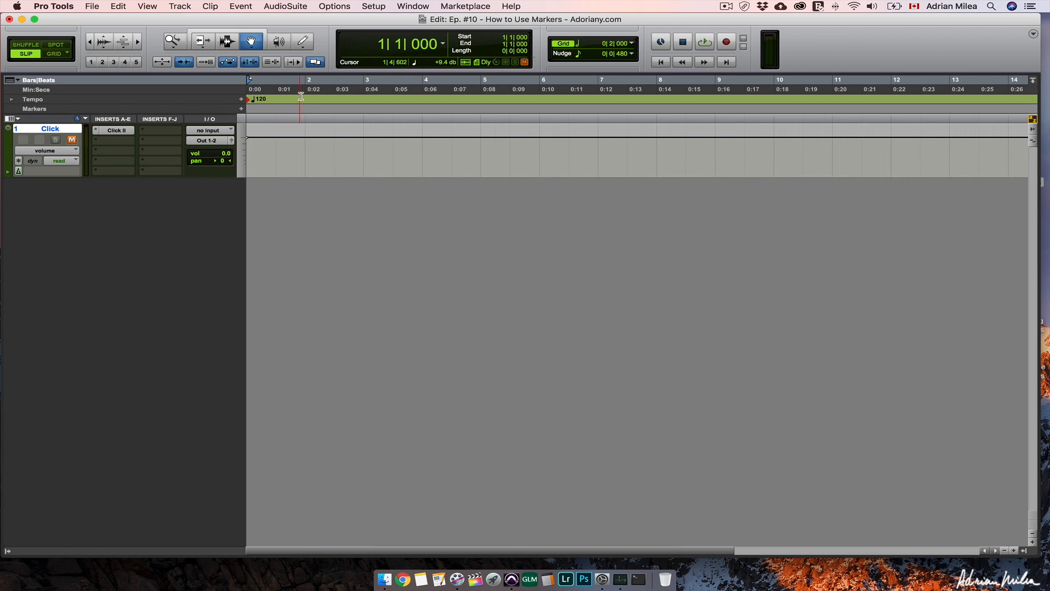
key("F4")
left_click(307, 95)
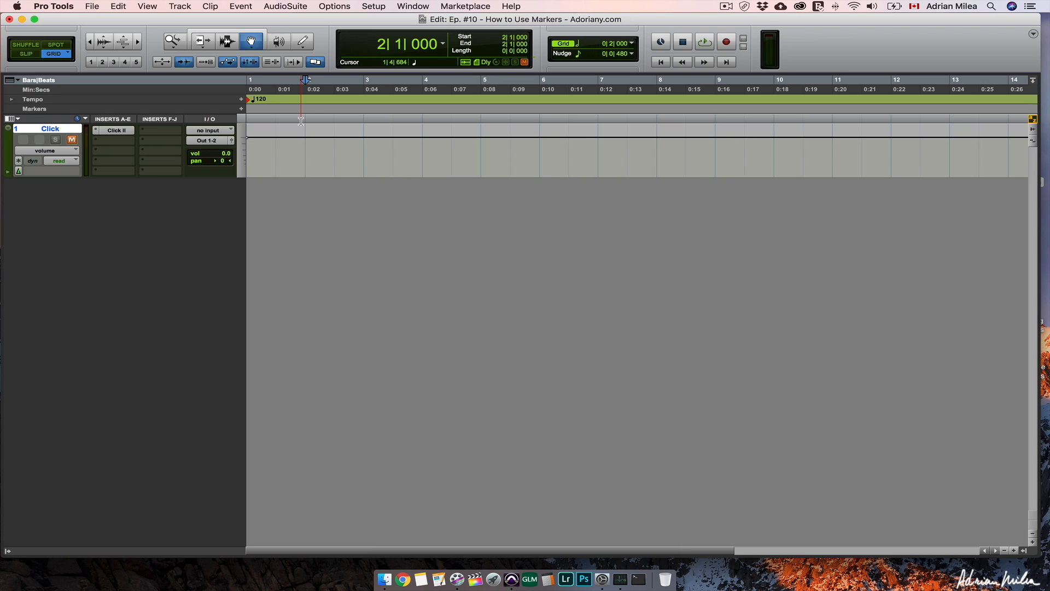
left_click(241, 109)
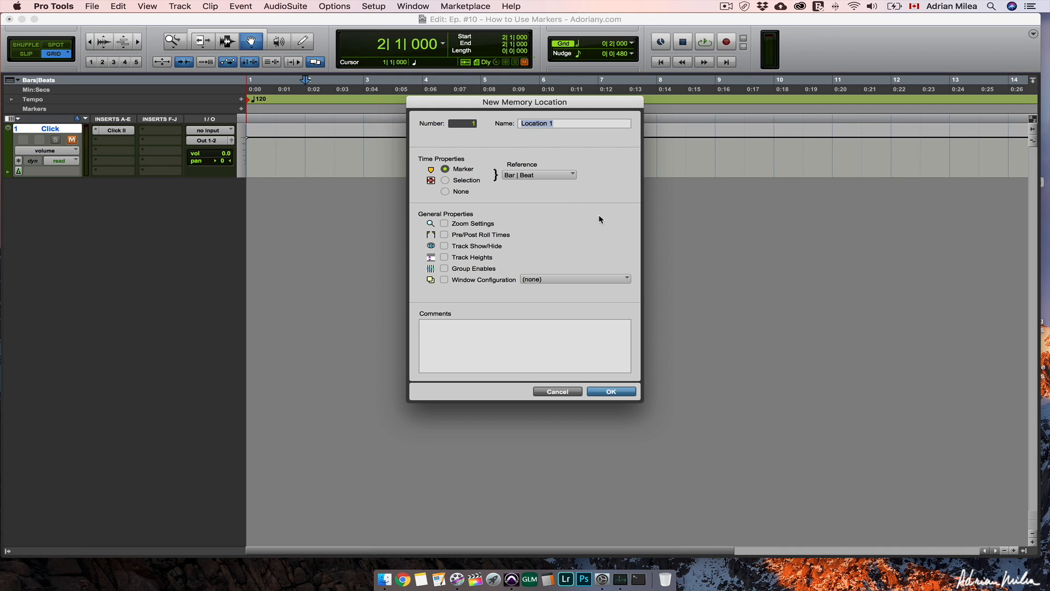
type("Ist Verse")
left_click(606, 391)
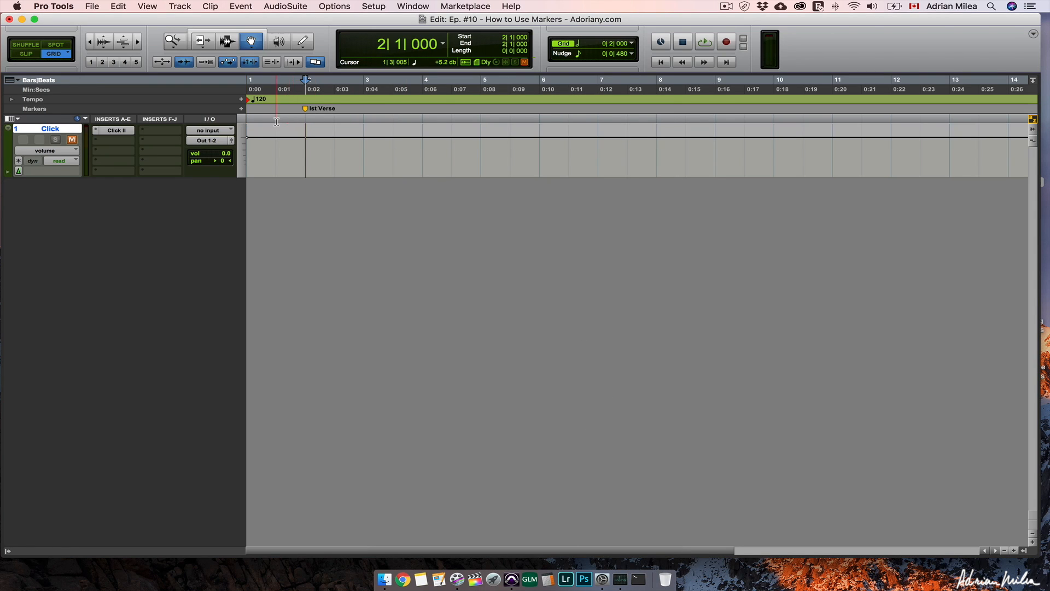
- Add a marker with the default name at bar 15
left_click(701, 93)
scroll(701, 94, "right", 3)
left_click(770, 82)
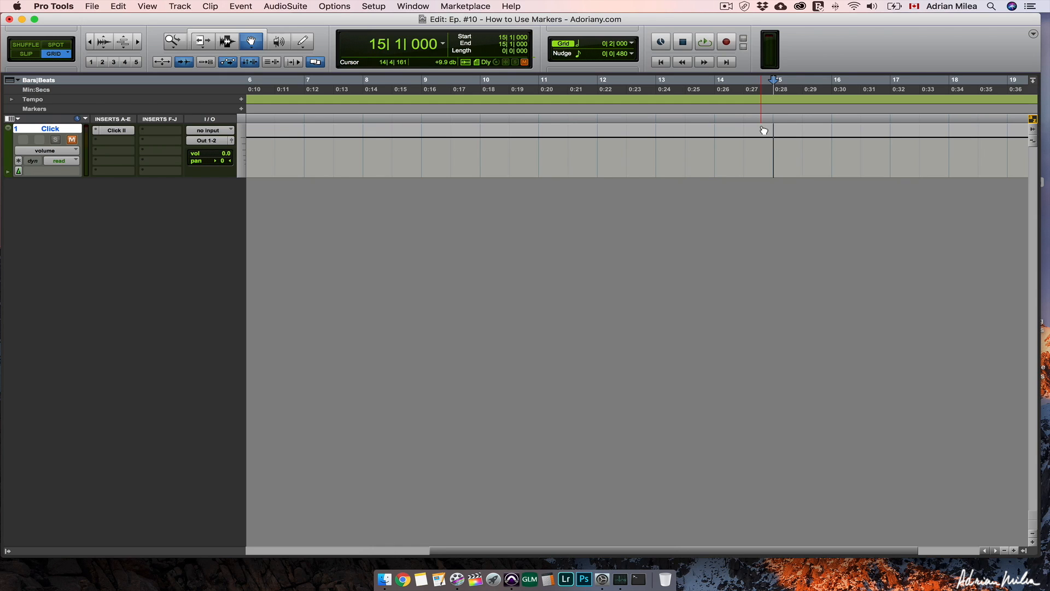
key("KP_Enter")
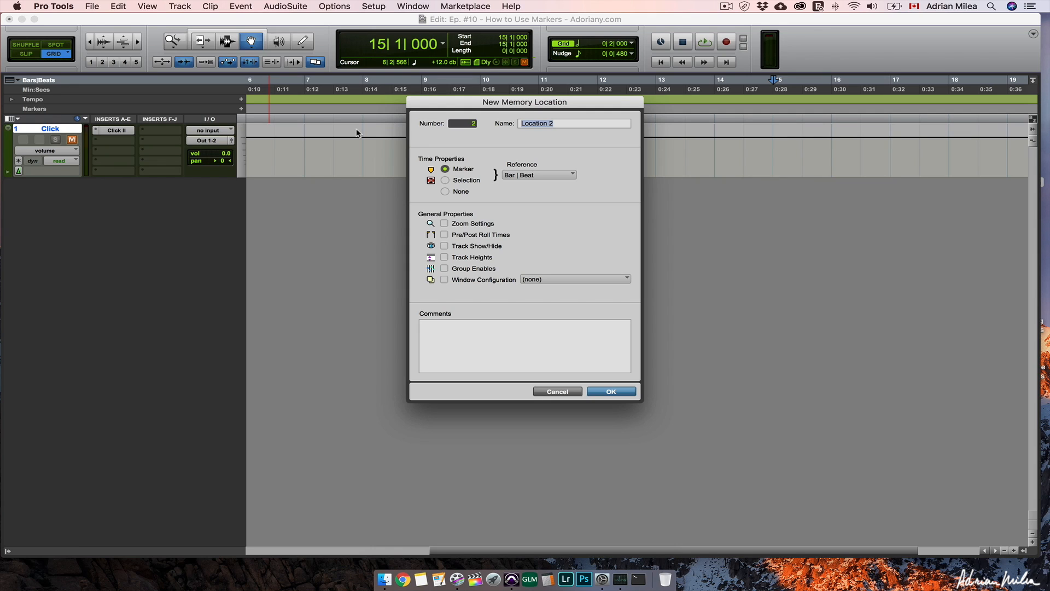
left_click(612, 392)
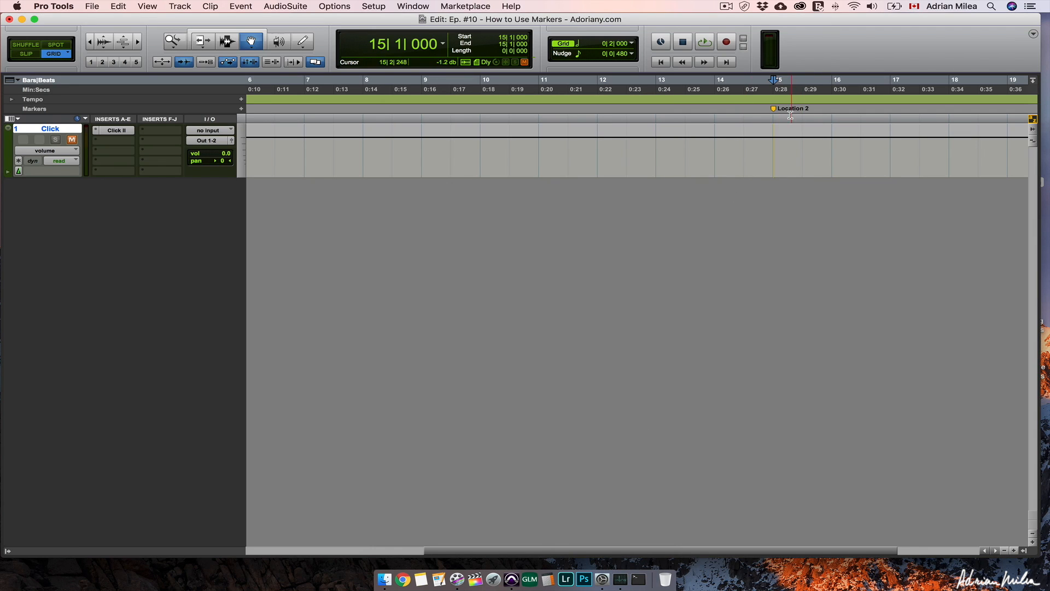
- Change the name of the marker at bar 15 to "Rename"
double_click(774, 109)
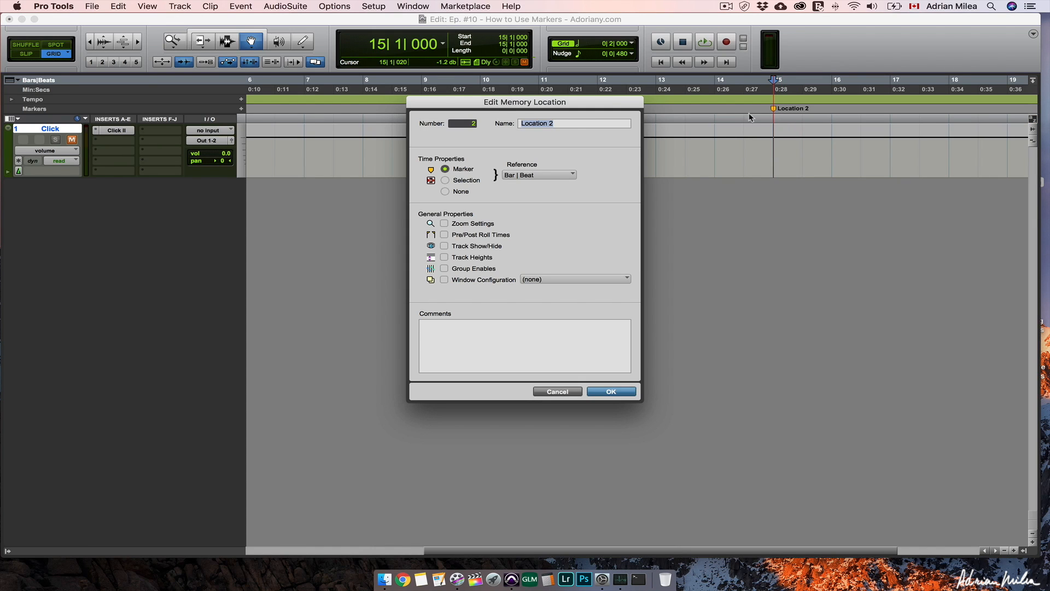
left_click(566, 126)
left_click_drag(566, 124, 513, 123)
type("Rename")
left_click(611, 393)
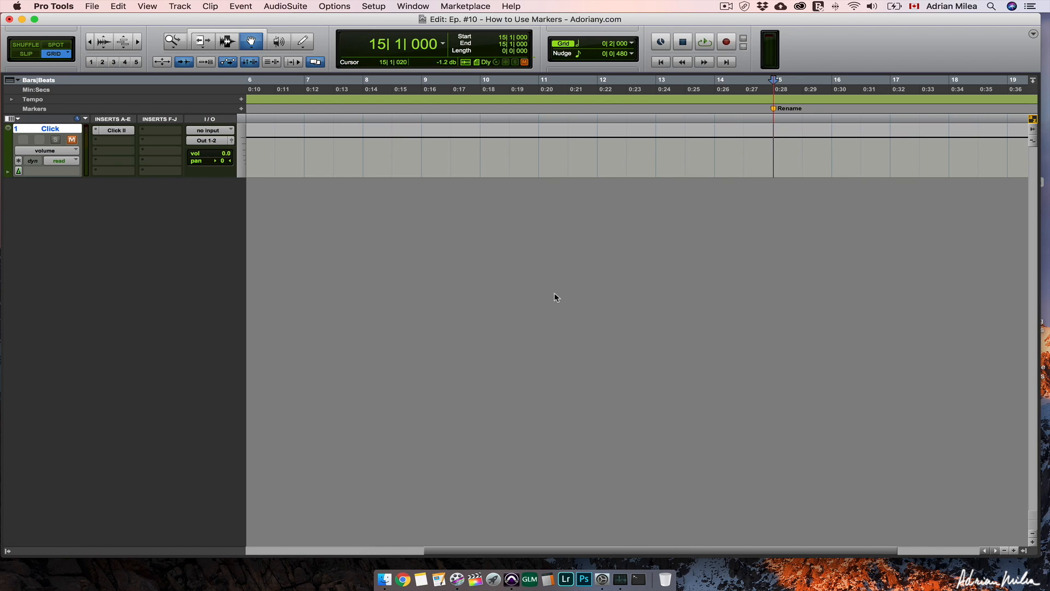
- Add a marker named "Vocals" at bar 8
scroll(555, 297, "left", 10)
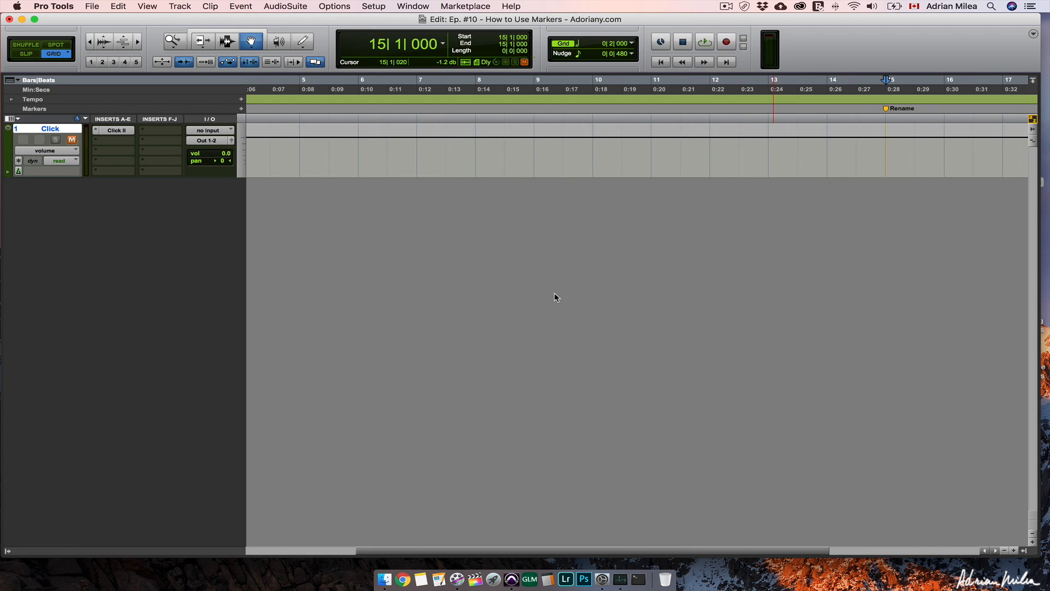
scroll(555, 297, "left", 2)
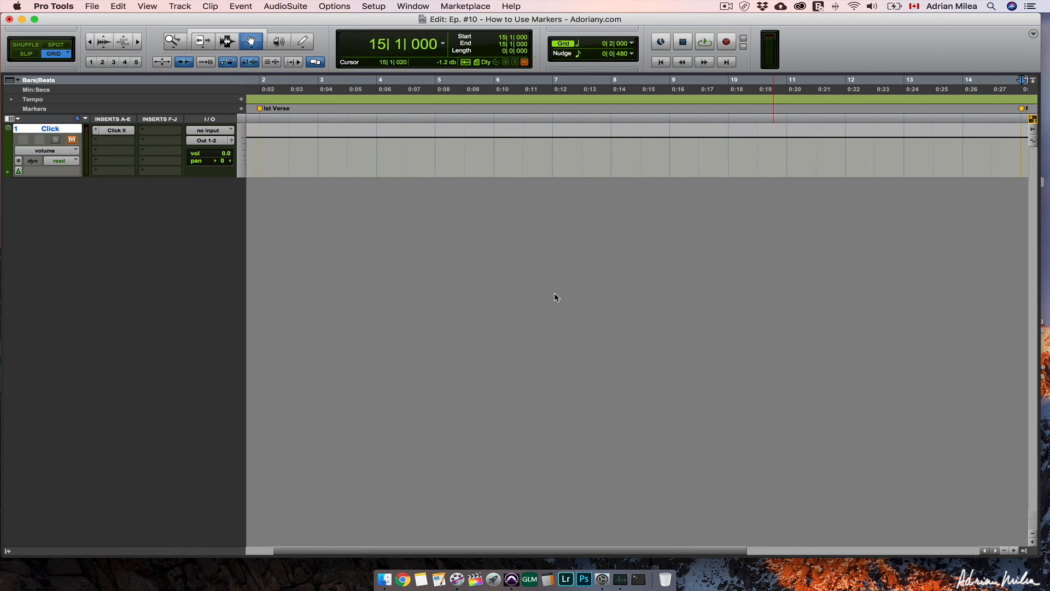
left_click(610, 91)
left_click(241, 109)
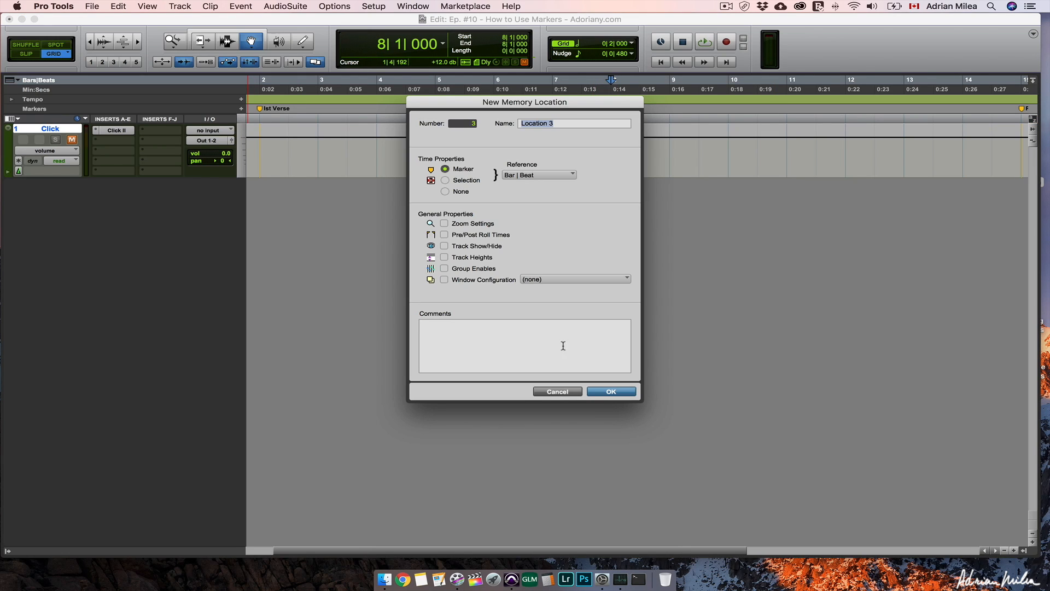
type("Vocals")
left_click(618, 393)
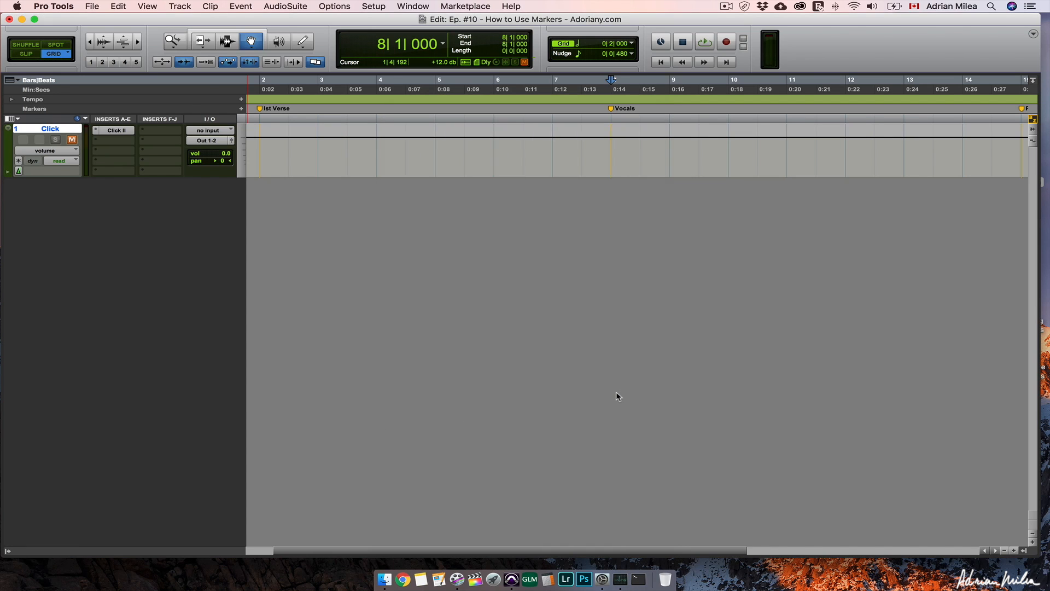
- Enable Always Display Marker Colors in the display preferences
scroll(618, 396, "right", 5)
scroll(618, 395, "left", 5)
key("super+bracketleft")
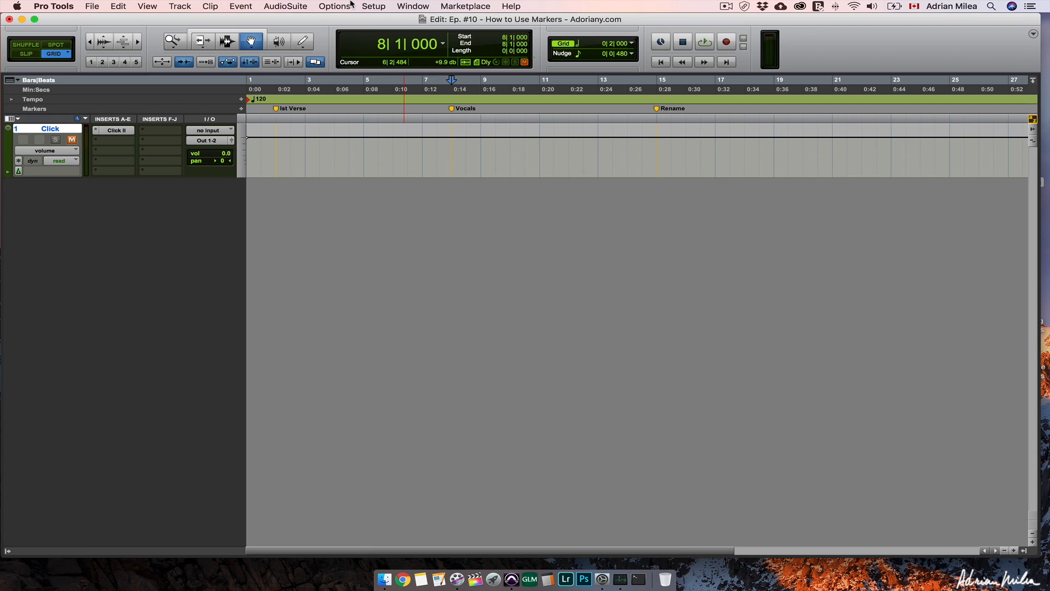
left_click(382, 7)
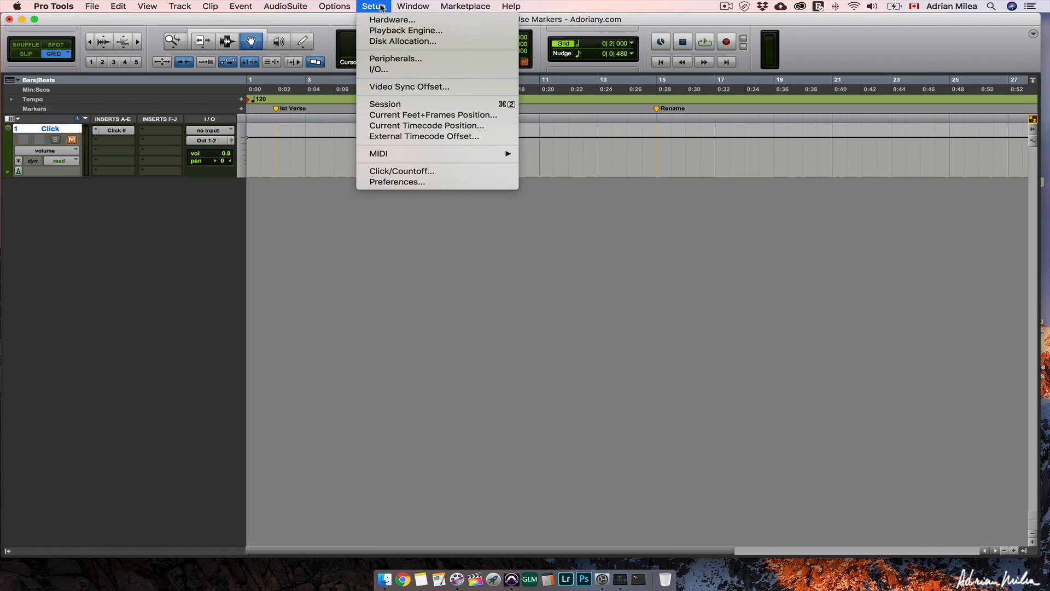
left_click(397, 182)
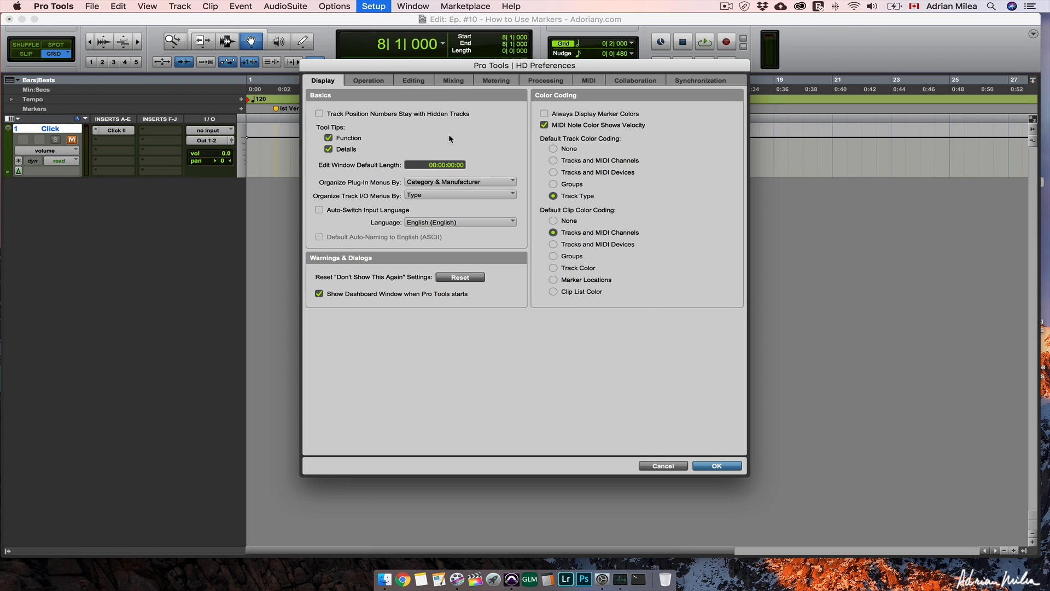
left_click(545, 115)
left_click(717, 466)
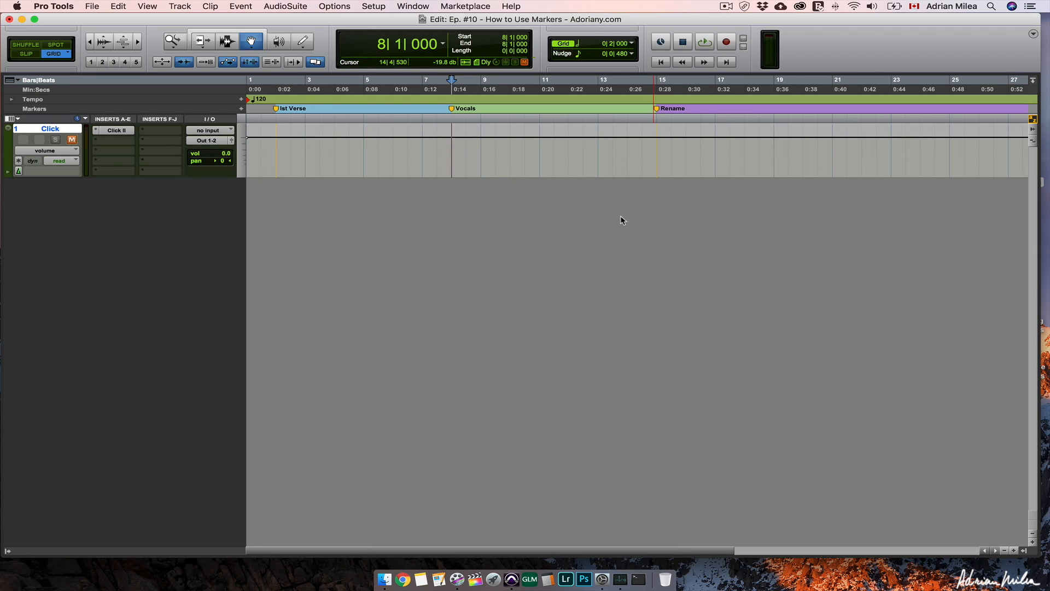
- Add a marker named "Chorus B" at bar 20
left_click(833, 100)
key("t")
left_click(578, 108)
left_click(241, 108)
type("Chorus B")
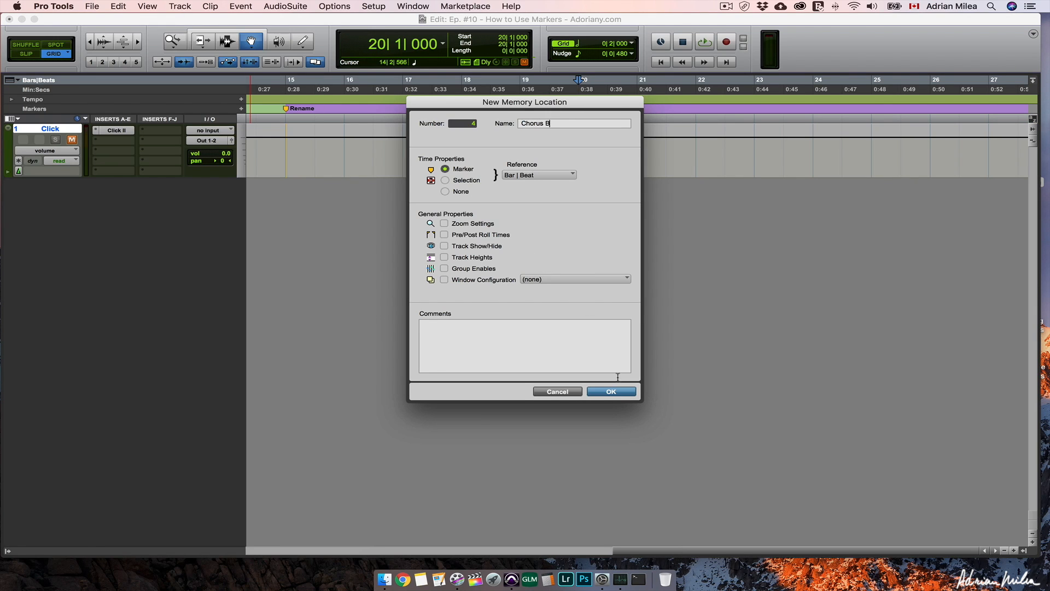
key("Return")
- Rename the marker at bar 15 as "Chorus A"
double_click(346, 108)
type("Chorus A")
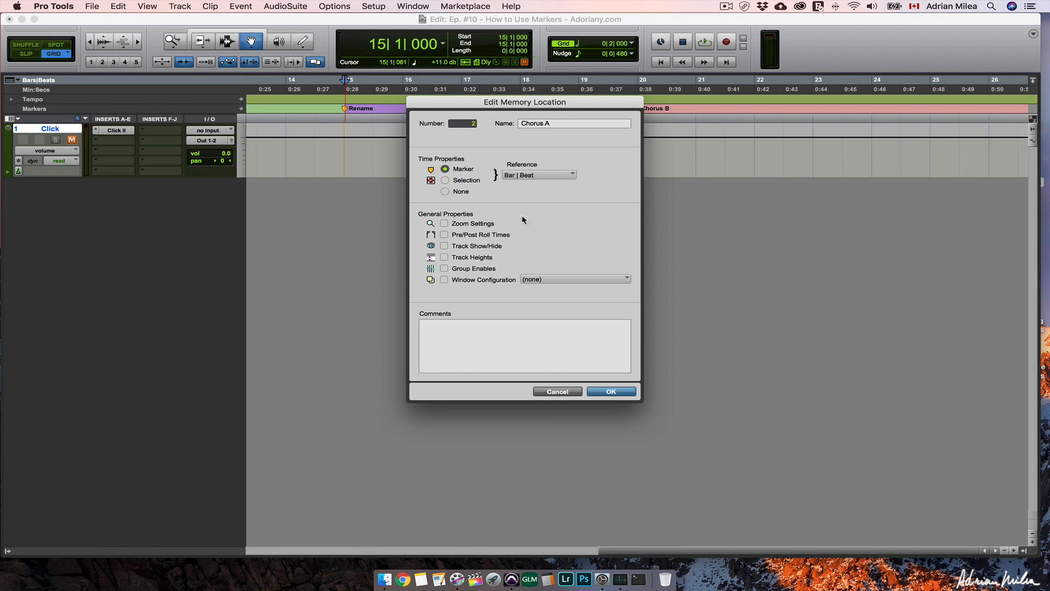
left_click(618, 393)
- Select the range from bar 15 to bar 20 on the Click track and store it as a Selection memory location
key("t")
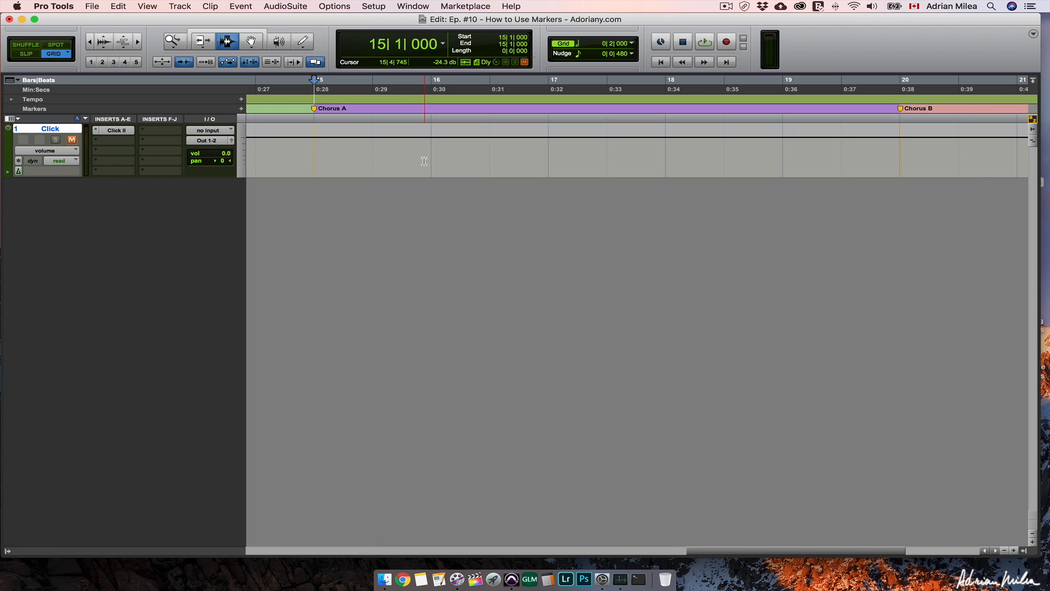
left_click_drag(314, 137, 383, 141)
left_click_drag(454, 146, 878, 159)
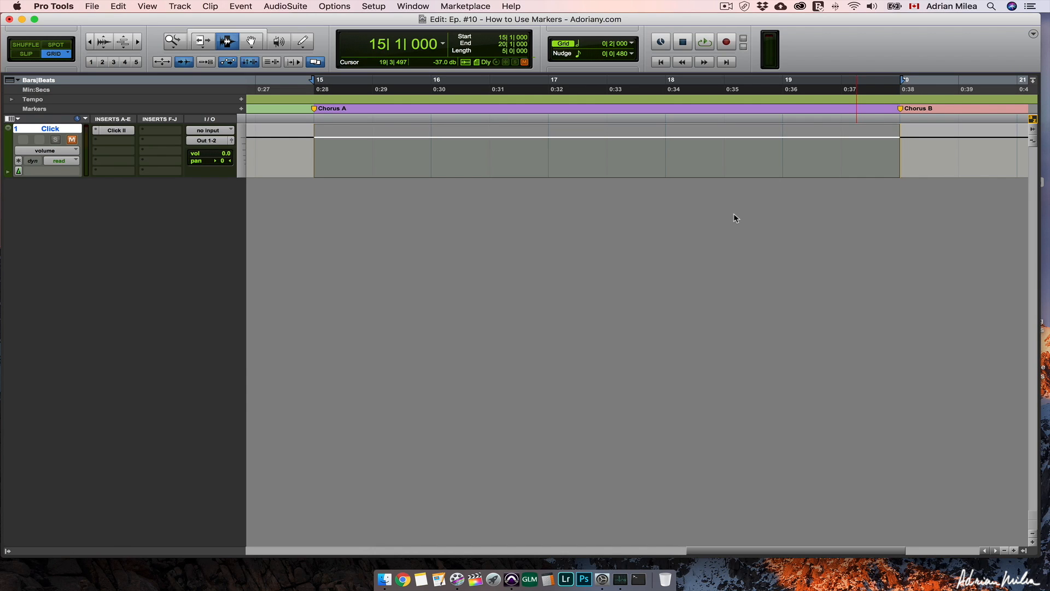
left_click(241, 108)
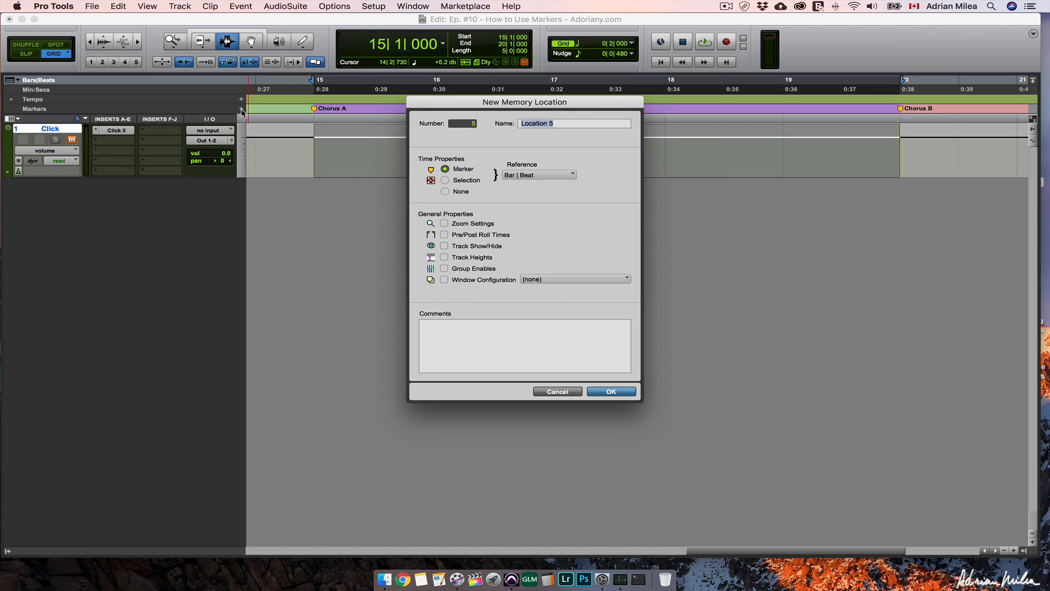
left_click(445, 181)
left_click(610, 391)
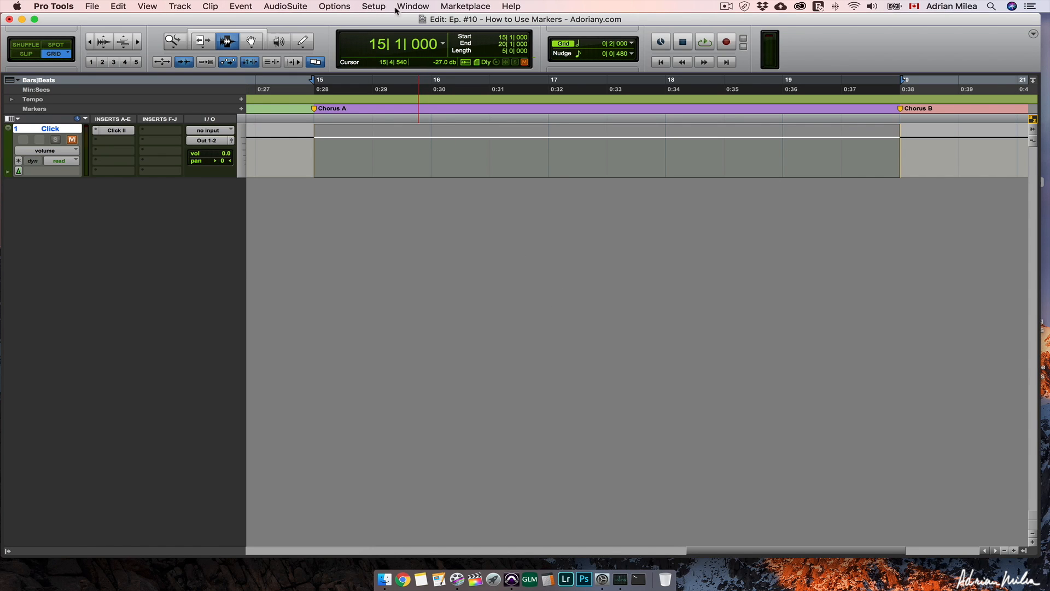
- Open the Memory Locations list and rename the stored selection, number 5, as "Chorus Loop"
left_click(413, 6)
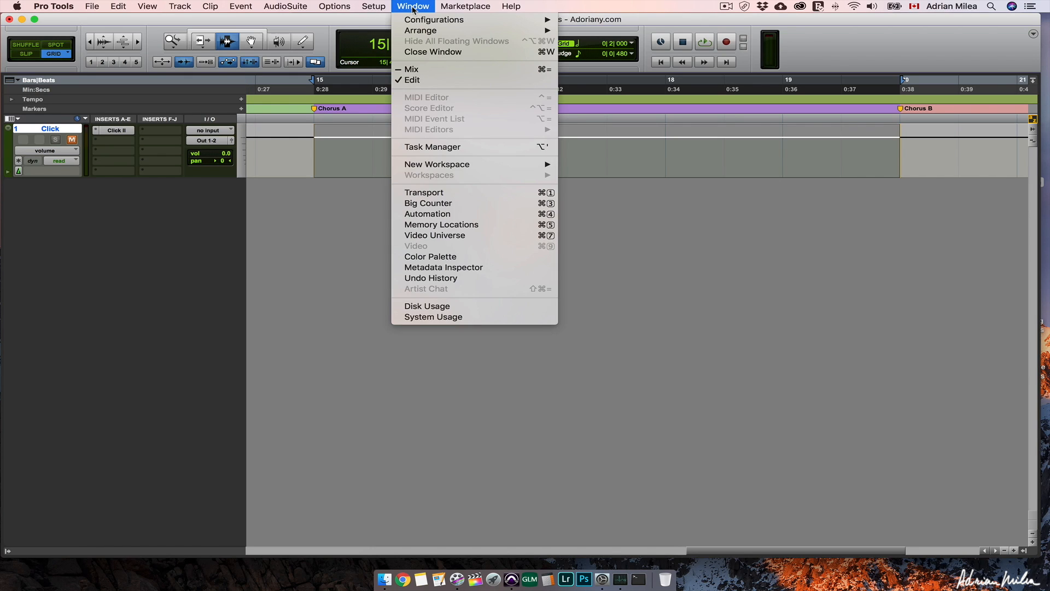
left_click(476, 229)
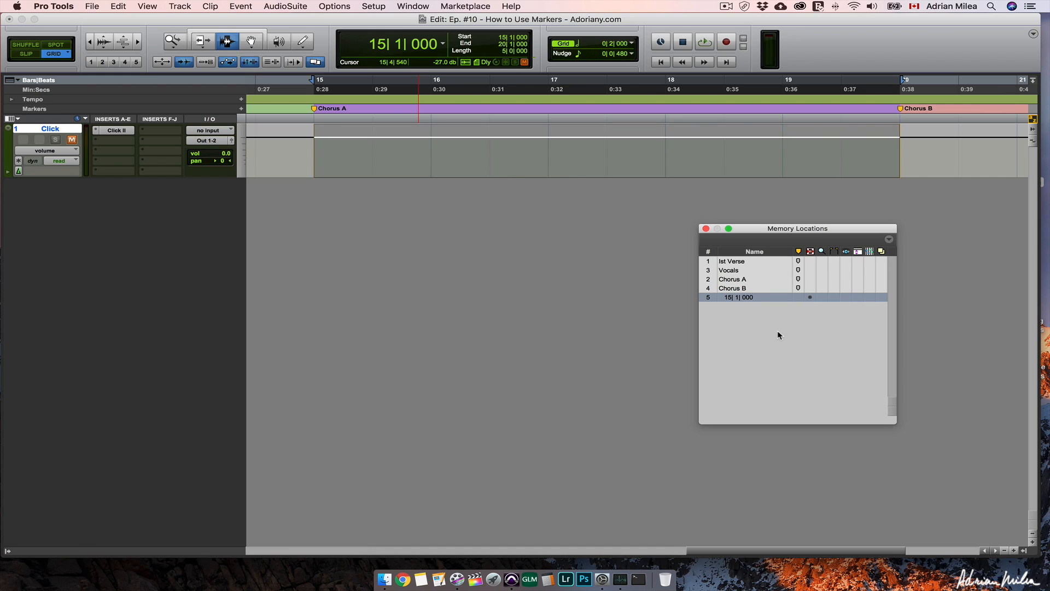
left_click(750, 289)
left_click(750, 298)
double_click(750, 298)
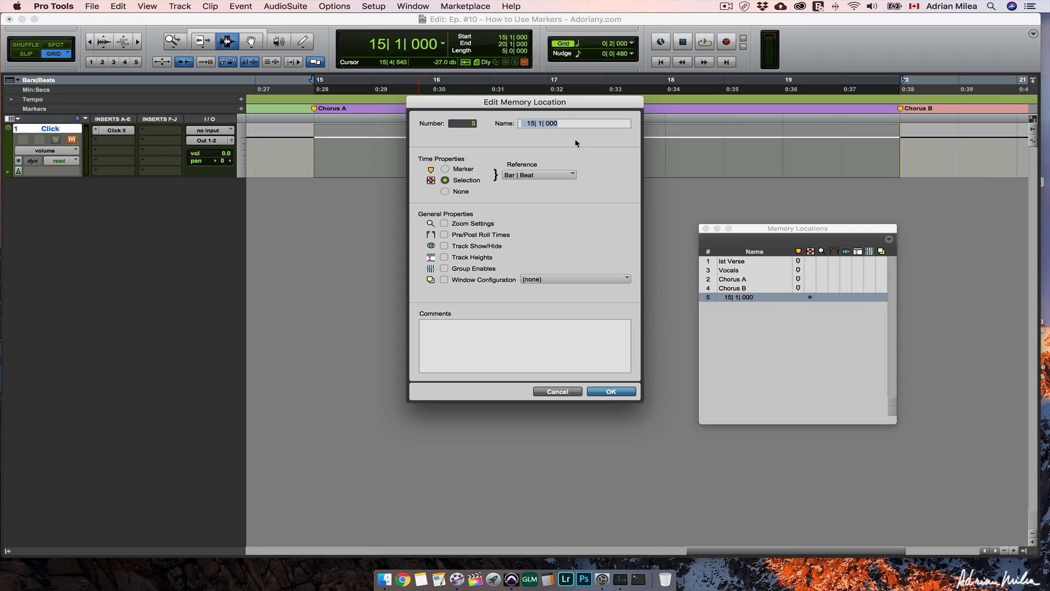
left_click_drag(573, 125, 517, 122)
type("Chorus Loop")
left_click(611, 391)
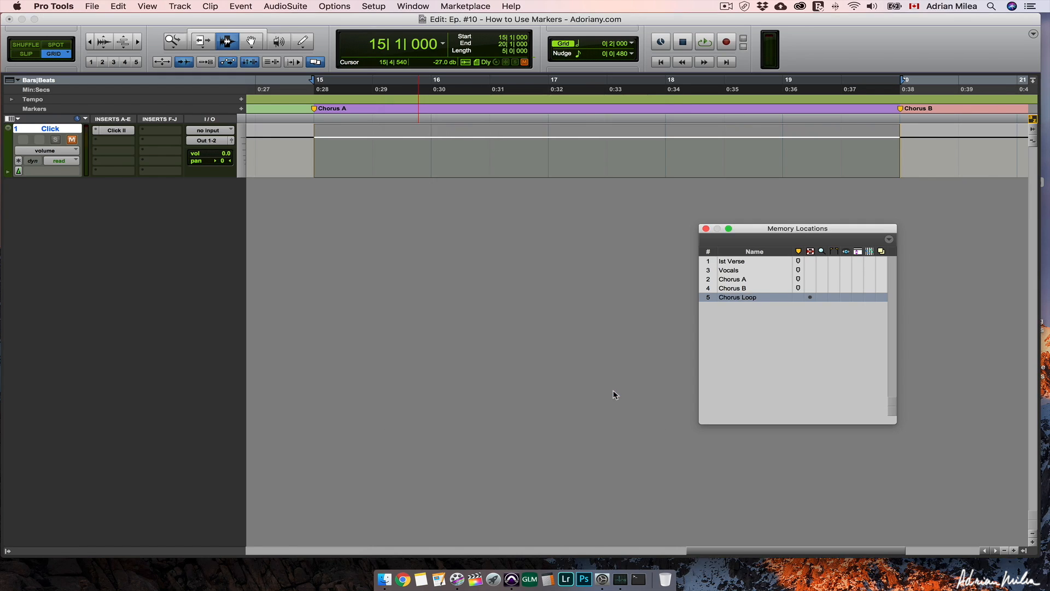
- Include the zoom settings in the Chorus Loop memory location
double_click(744, 298)
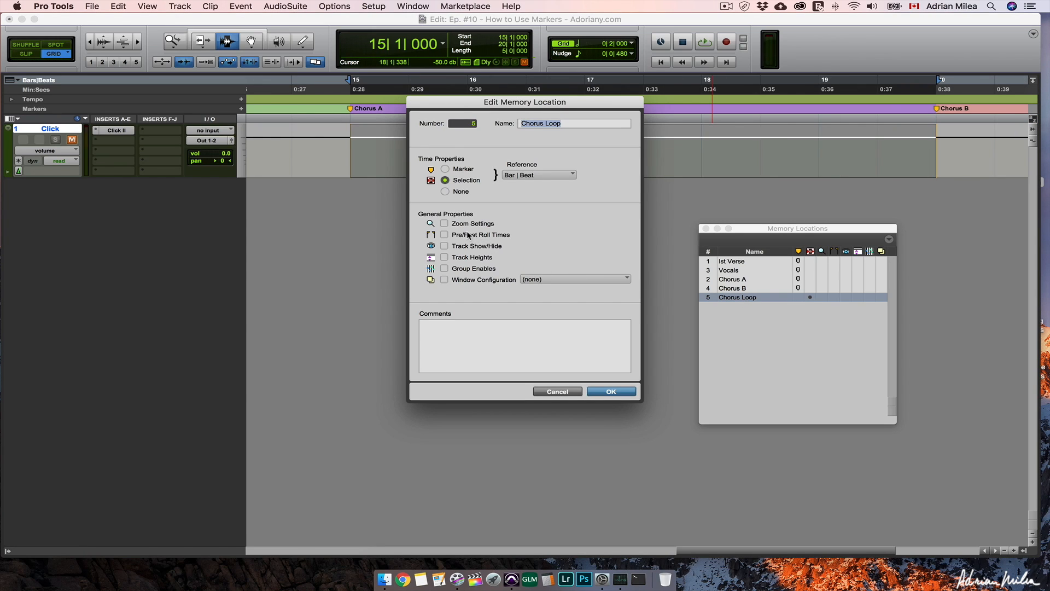
left_click(444, 224)
left_click(629, 392)
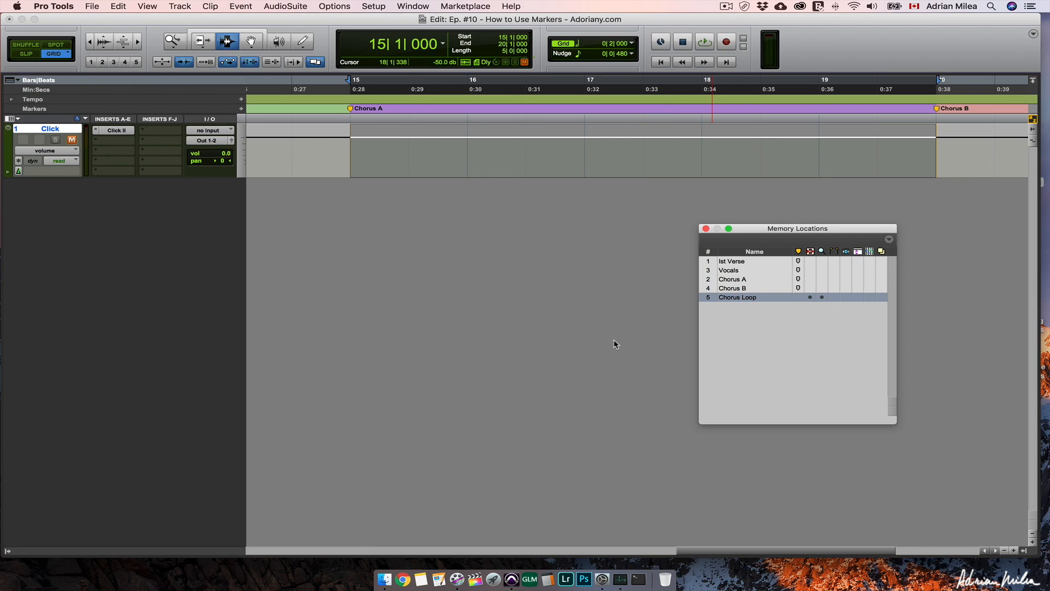
- Test the stored zoom by going to Ist Verse, zooming the timeline out, and recalling Chorus Loop
left_click(743, 263)
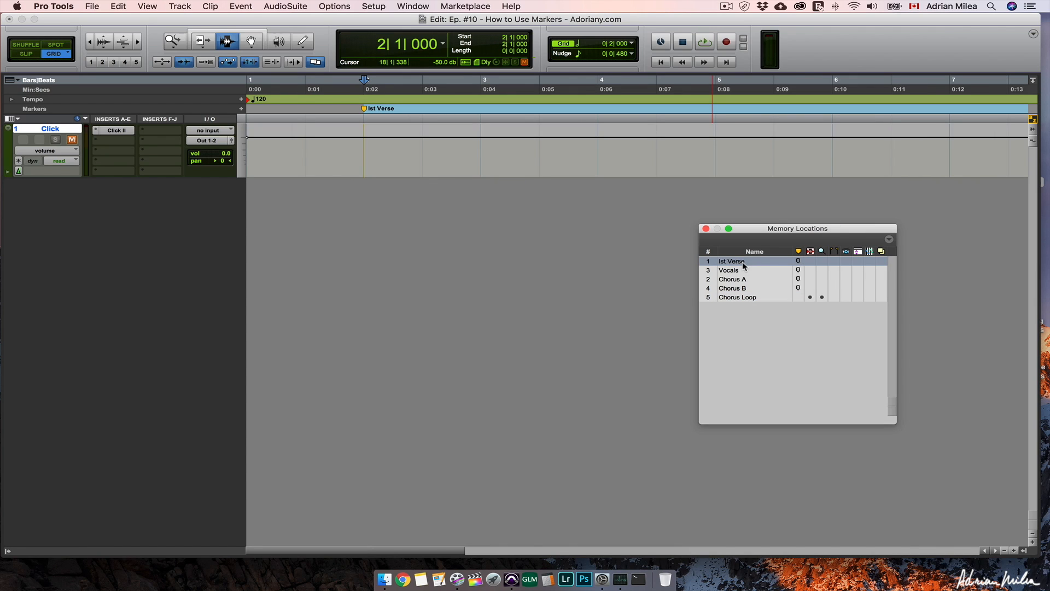
key("r")
key("r")
key("r")
key("r")
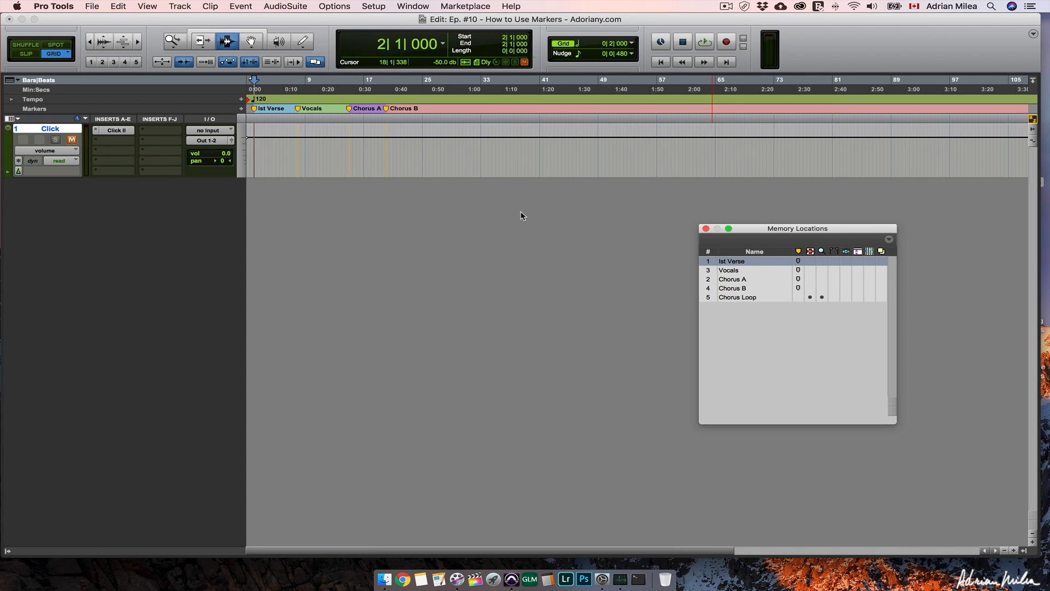
left_click(748, 298)
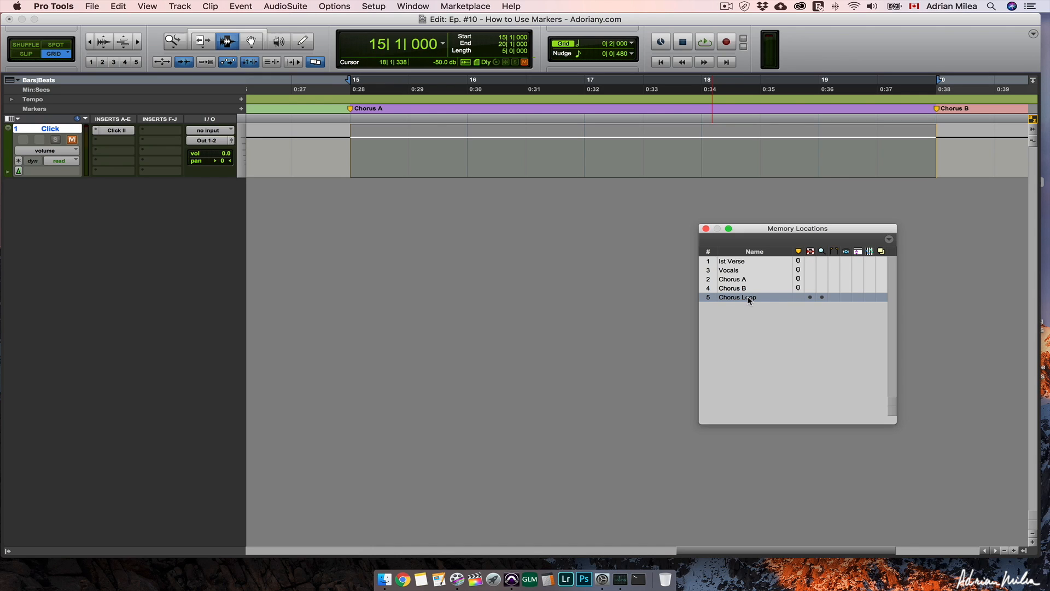
- Recall Ist Verse, Vocals, Chorus A, Chorus B and Chorus Loop in turn, and shift the Memory Locations window aside
left_click(738, 264)
left_click(739, 272)
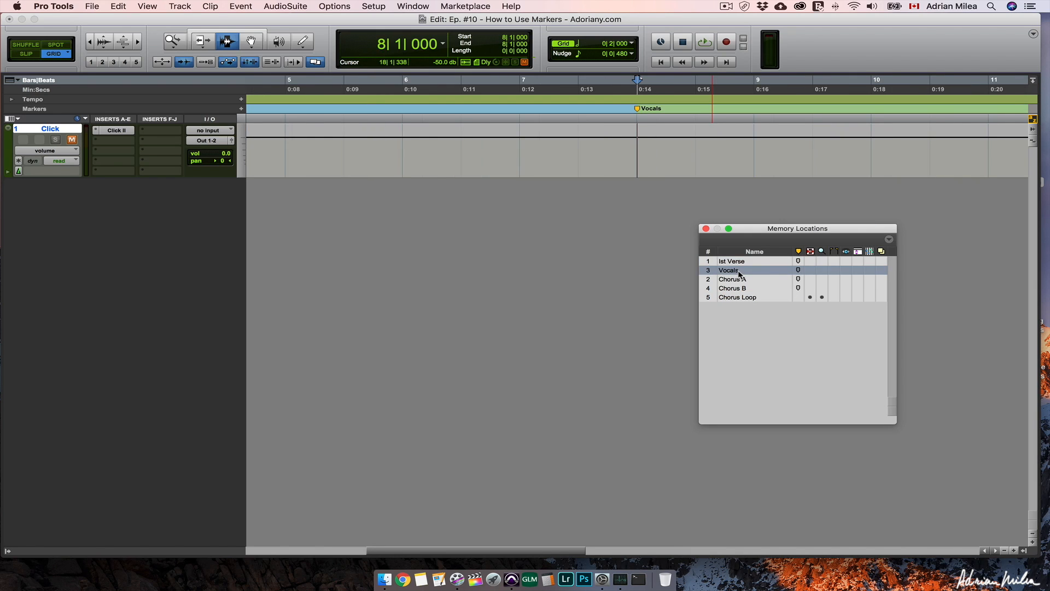
left_click(740, 281)
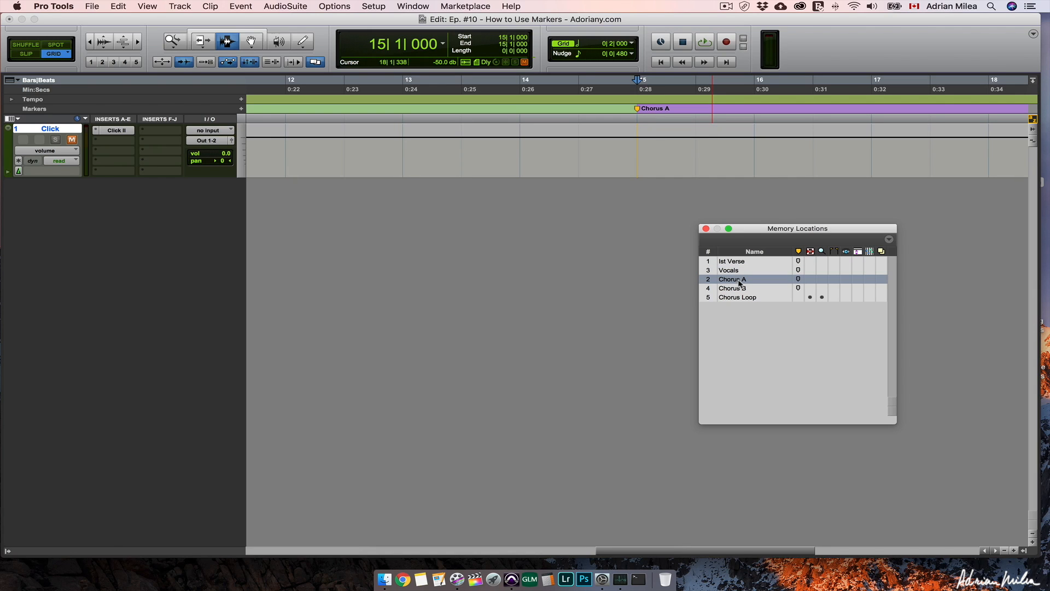
left_click(740, 289)
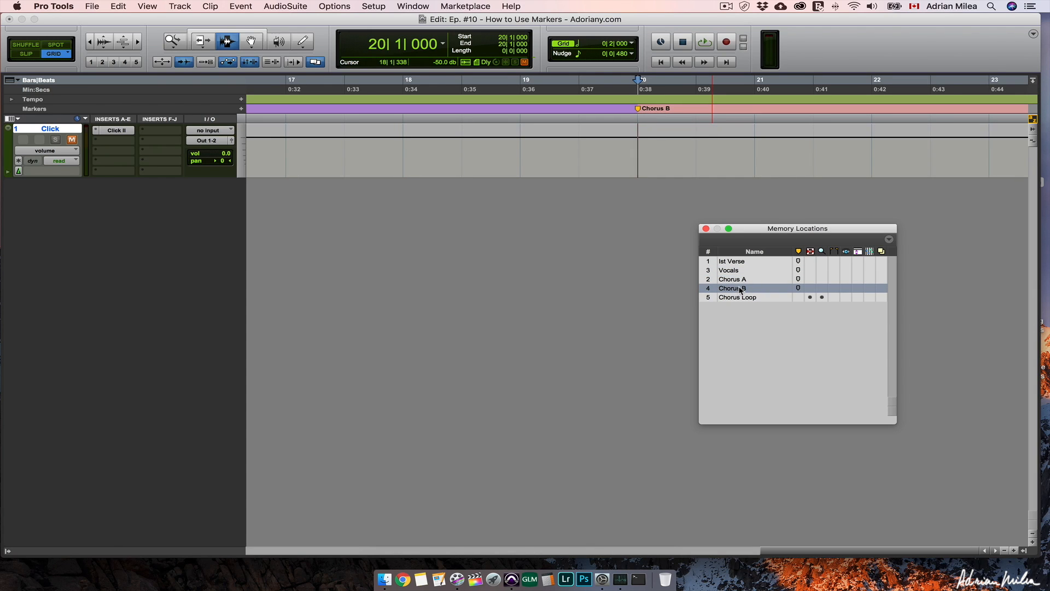
left_click(739, 298)
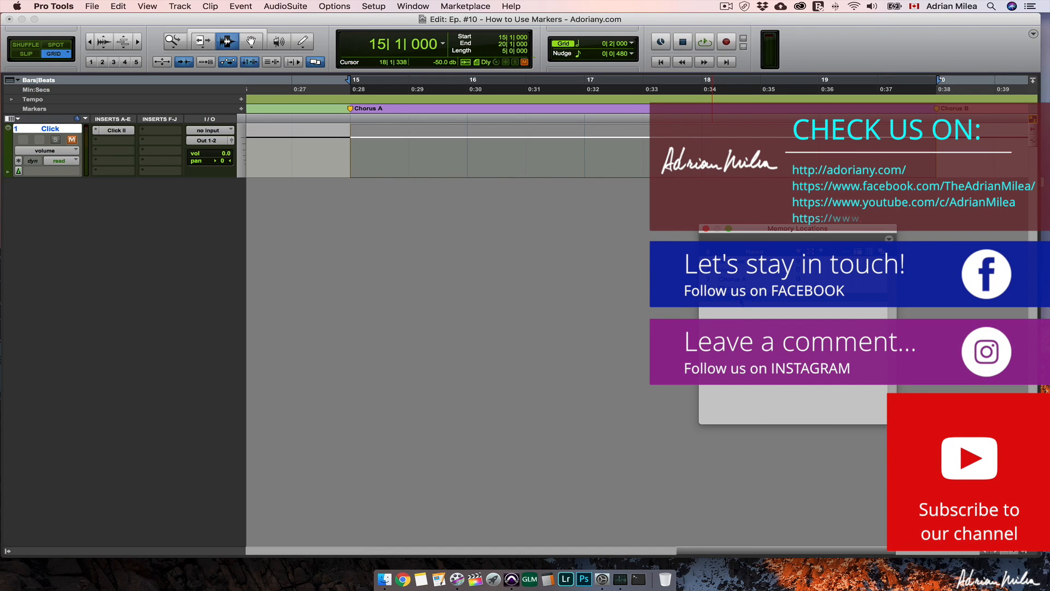
left_click_drag(760, 232, 573, 231)
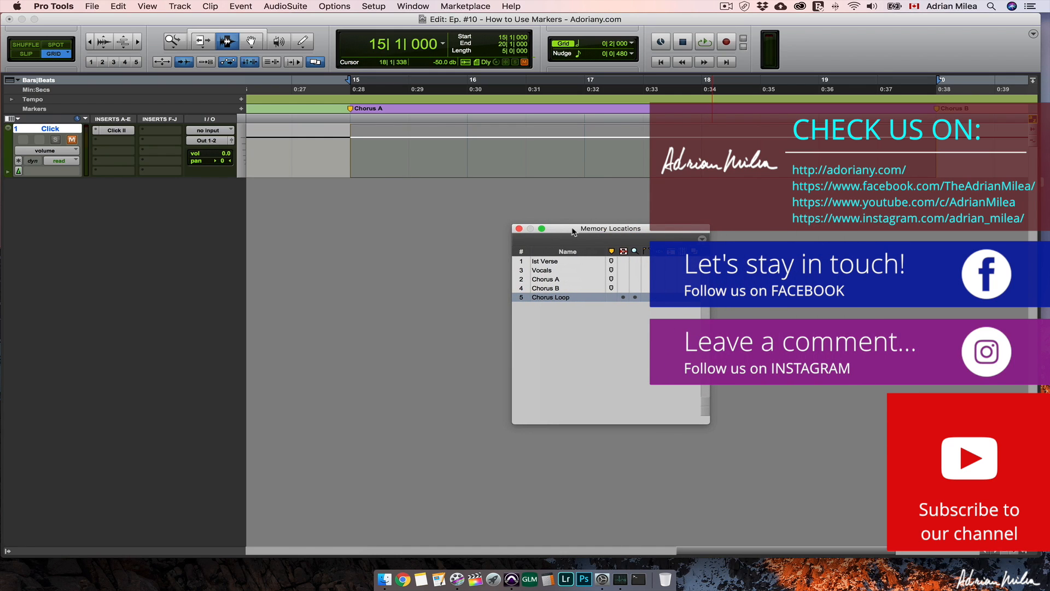